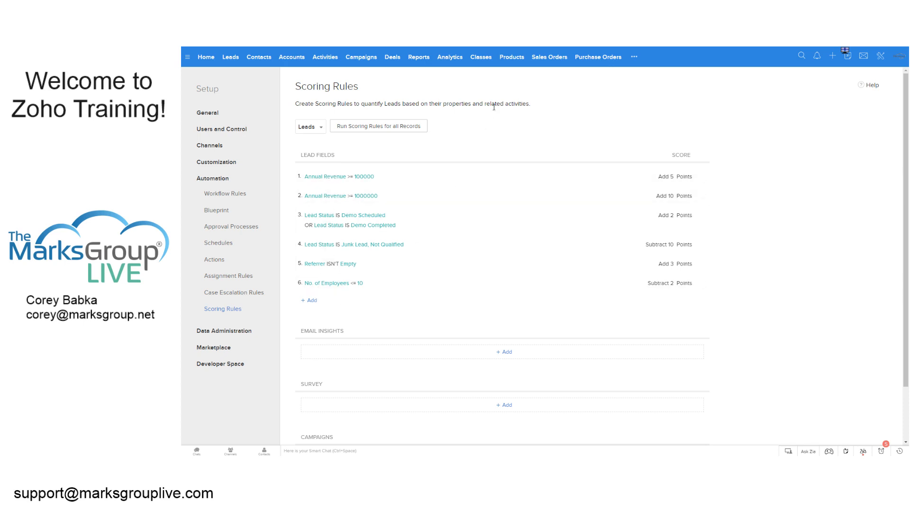
Review the scoring rules set up for Deals, Contacts and Accounts, ending on the Deals rules.
left_click(319, 128)
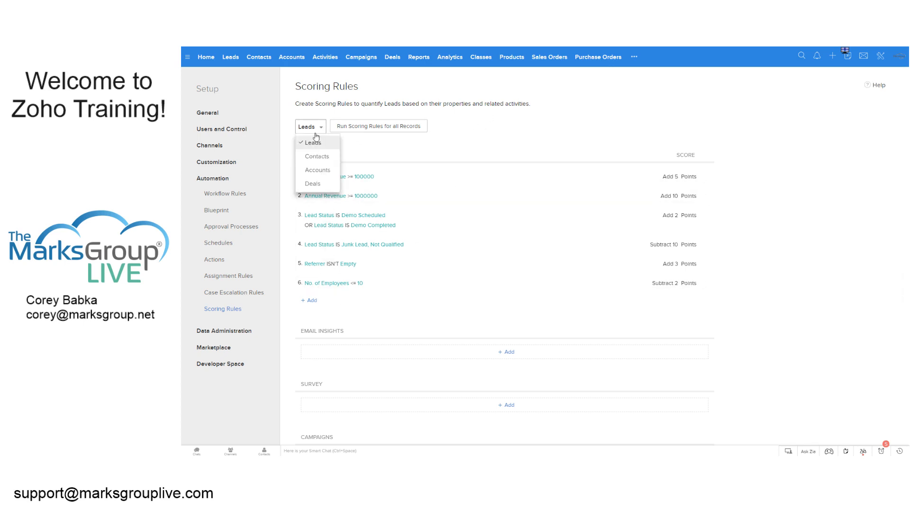
left_click(317, 185)
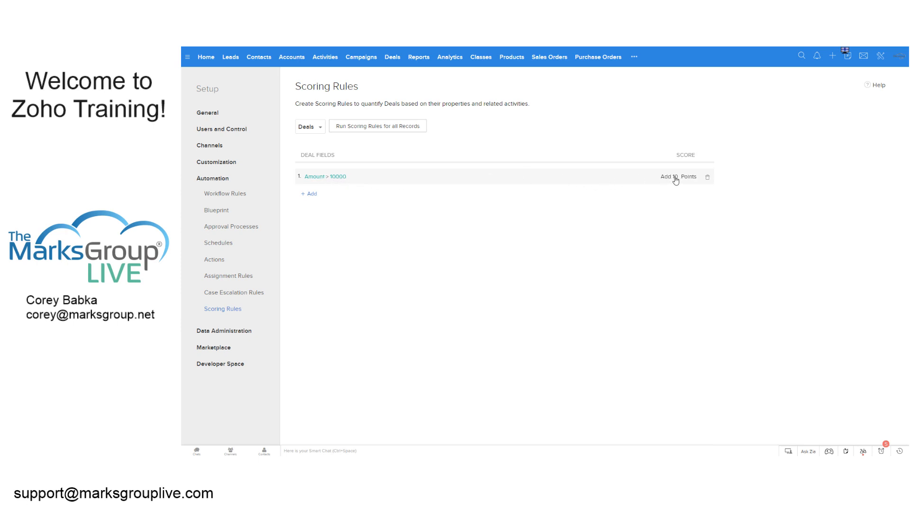
left_click(311, 127)
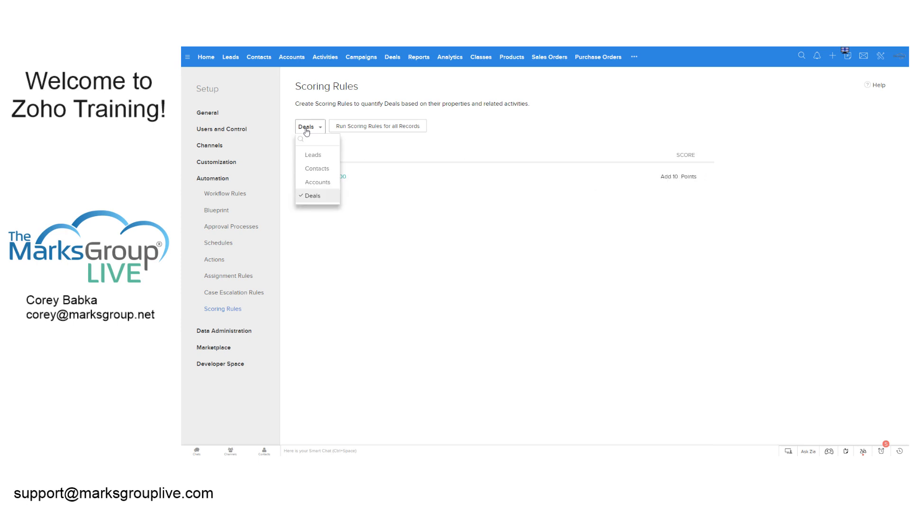
left_click(315, 166)
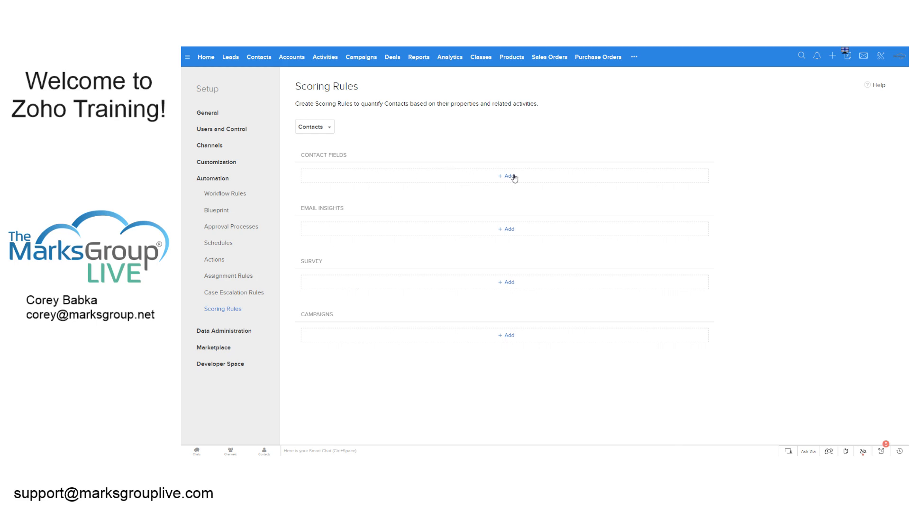
left_click(331, 127)
left_click(313, 171)
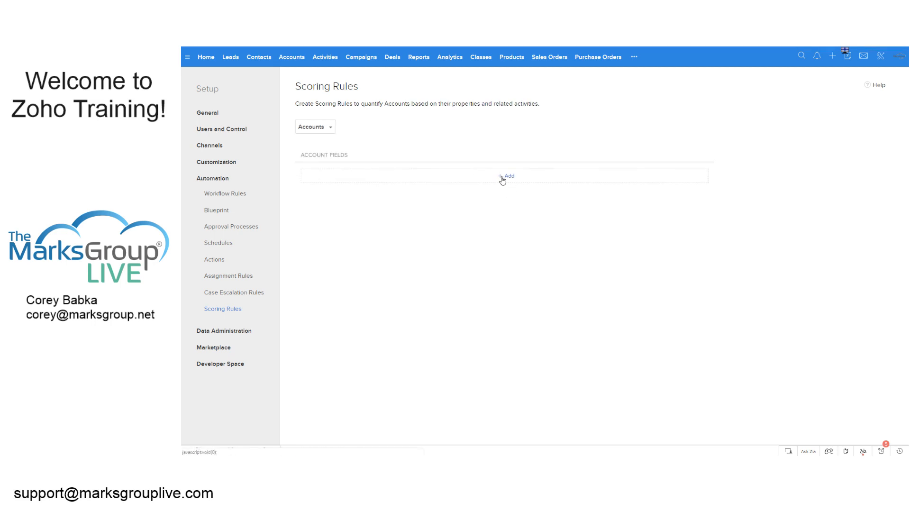
left_click(327, 127)
left_click(317, 156)
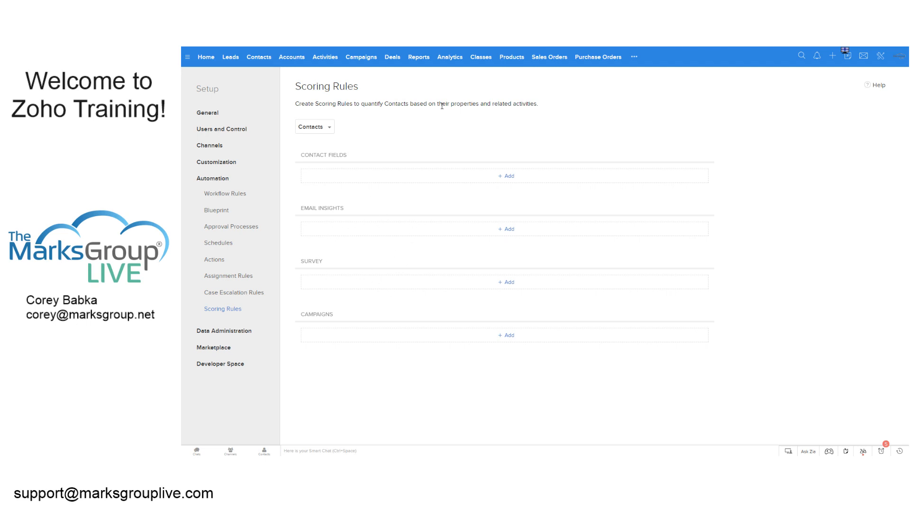
left_click(317, 126)
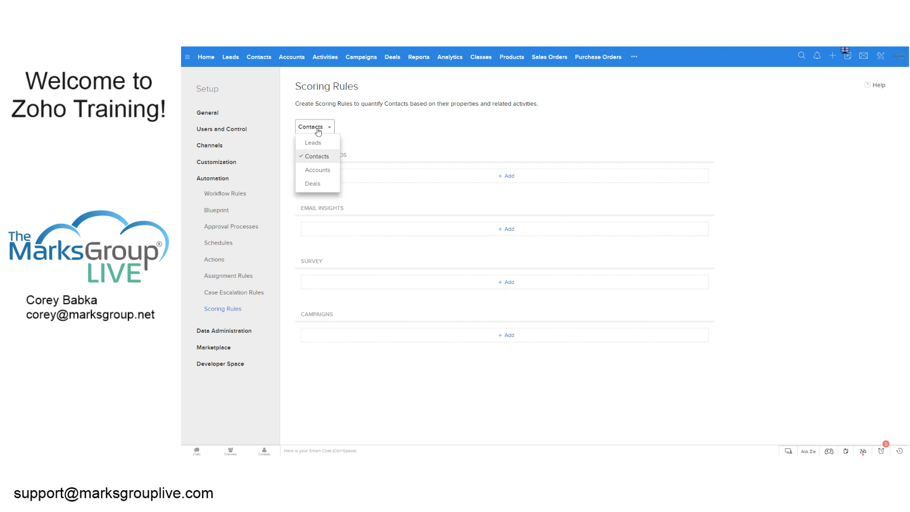
left_click(314, 181)
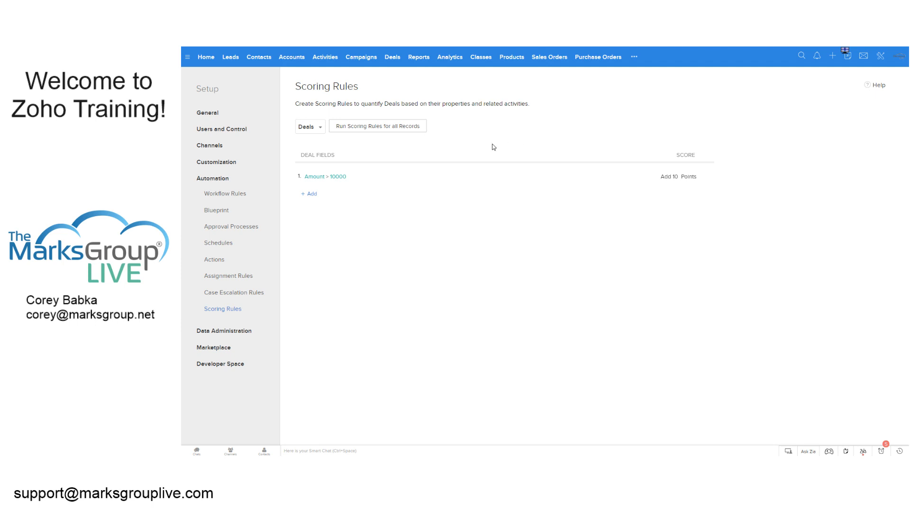
left_click(312, 194)
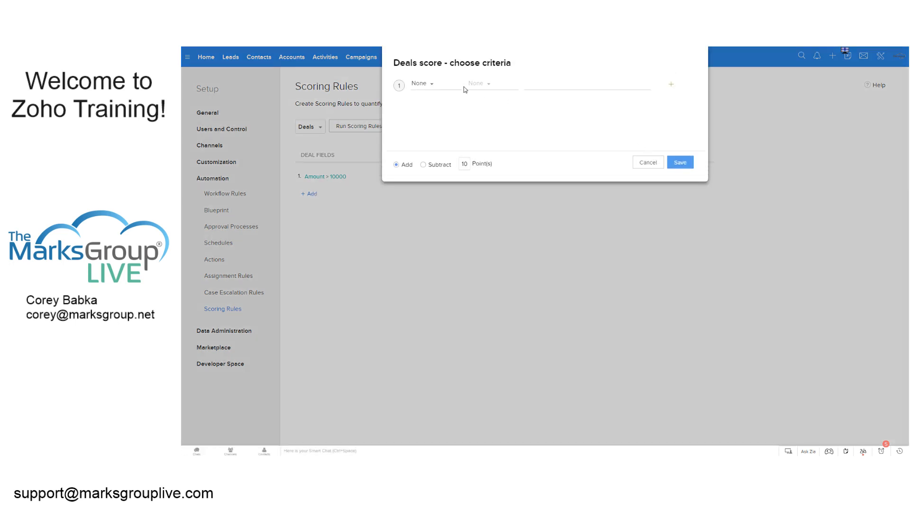
left_click(425, 84)
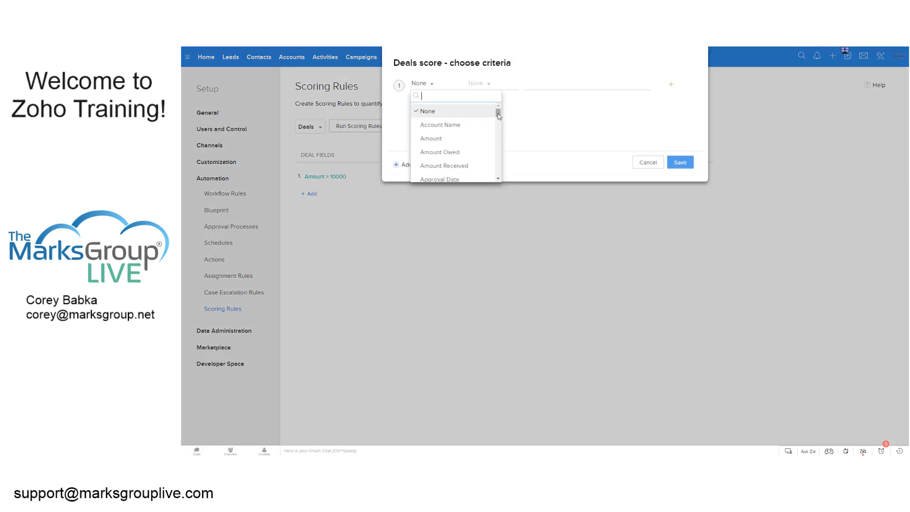
mouse_move(499, 112)
left_mouse_down()
mouse_move(501, 140)
mouse_move(499, 127)
left_mouse_up()
left_click(456, 140)
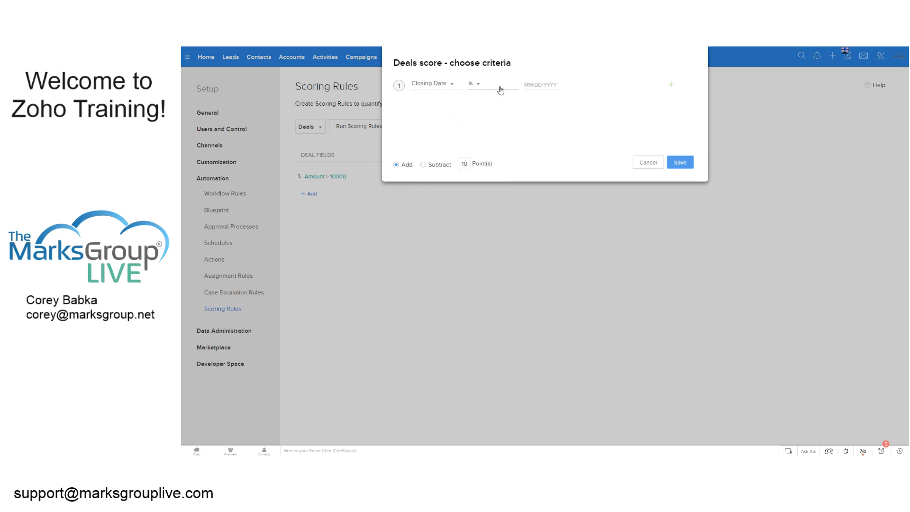
left_click(485, 89)
left_click_drag(539, 121, 542, 161)
left_click(496, 118)
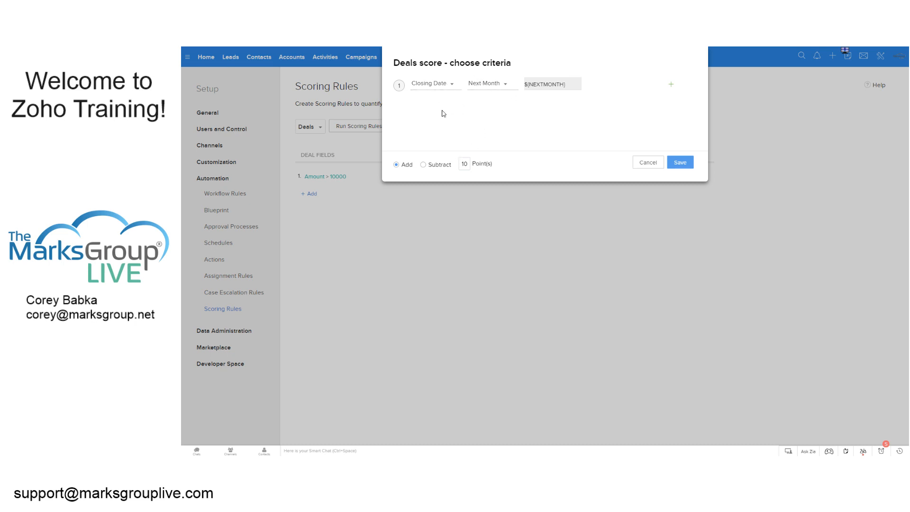
left_click(647, 162)
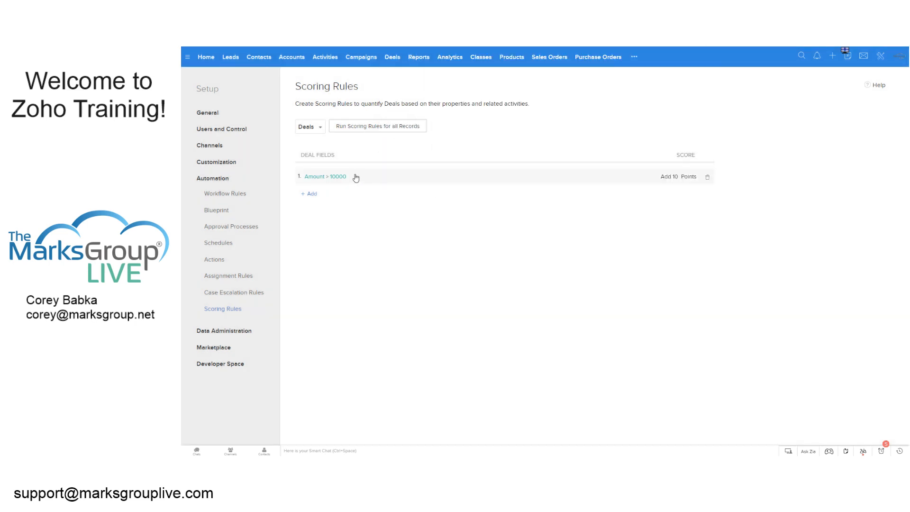
left_click(324, 178)
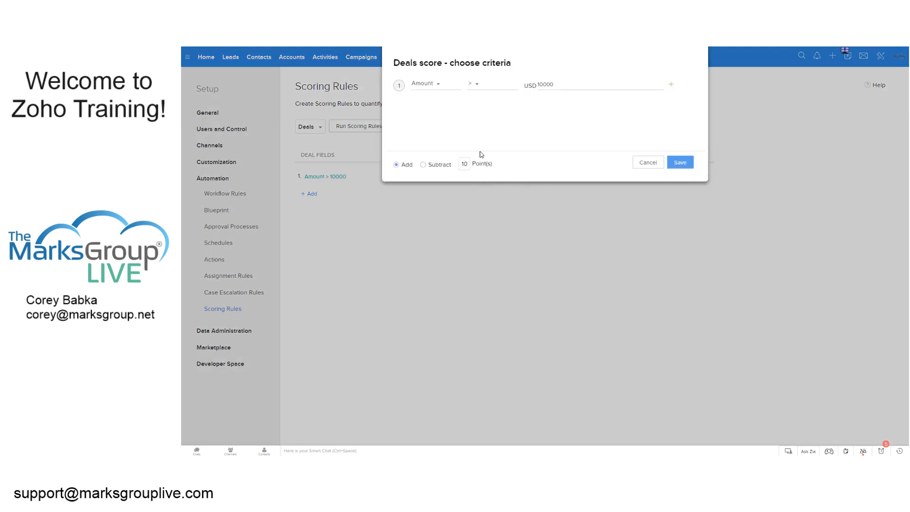
left_click(651, 164)
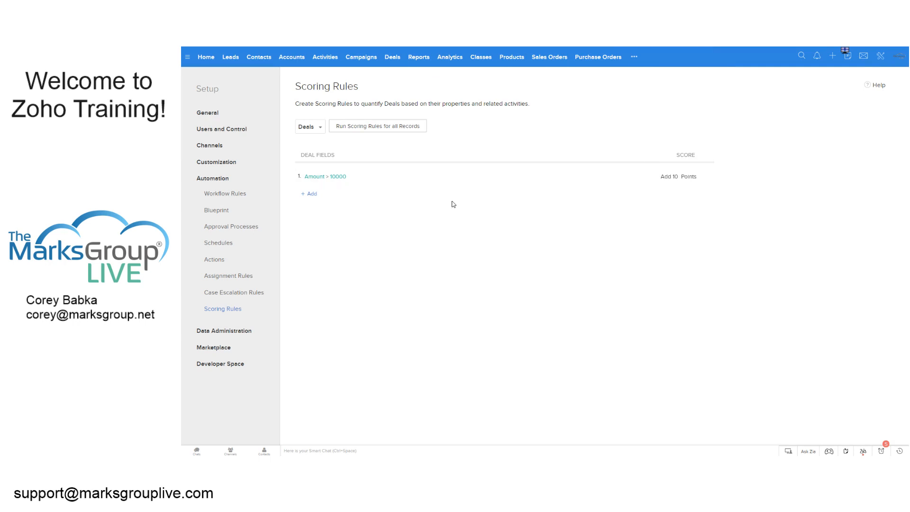
Add a Deals scoring rule that adds 10 points when Amount is greater than 20000 USD, and save it.
left_click(311, 193)
left_click(453, 92)
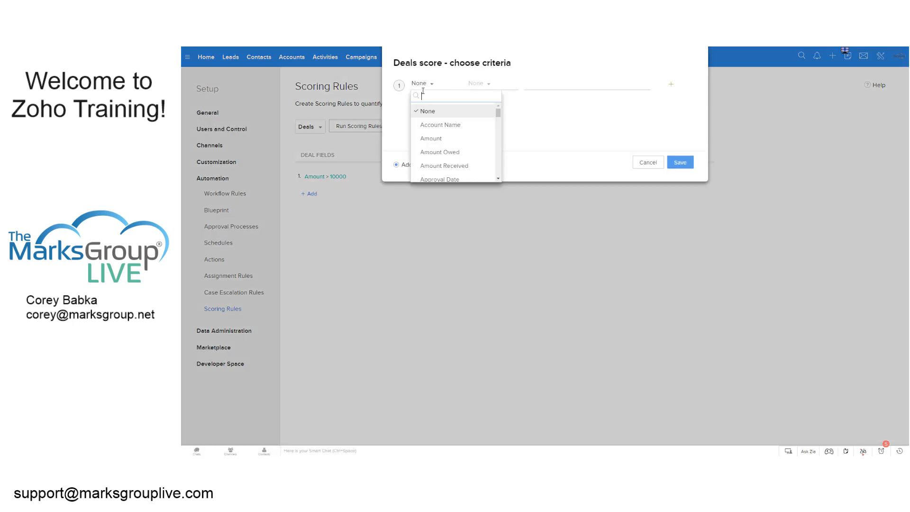
left_click(443, 137)
left_click(478, 86)
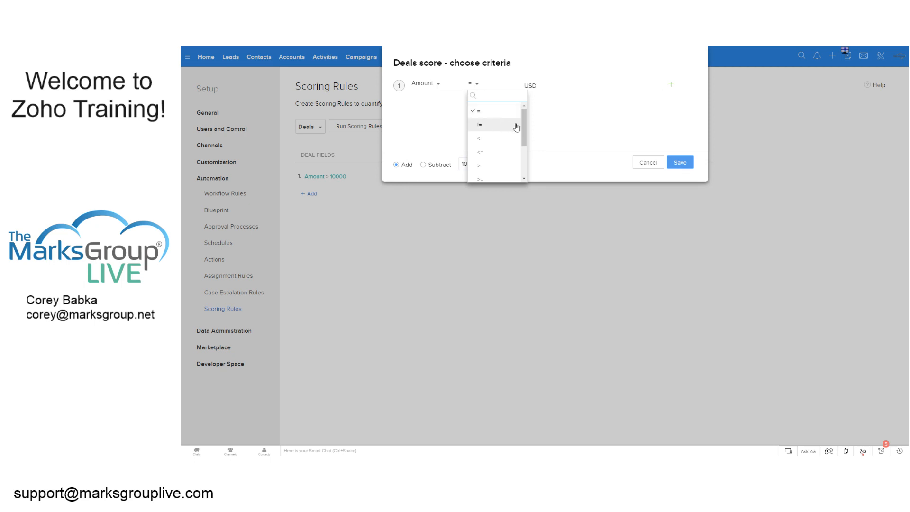
left_click_drag(523, 131, 522, 139)
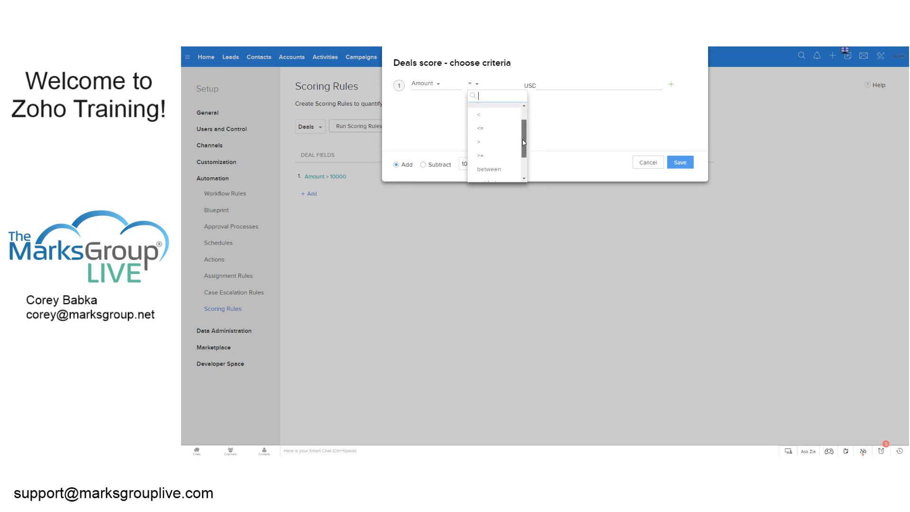
left_click(490, 153)
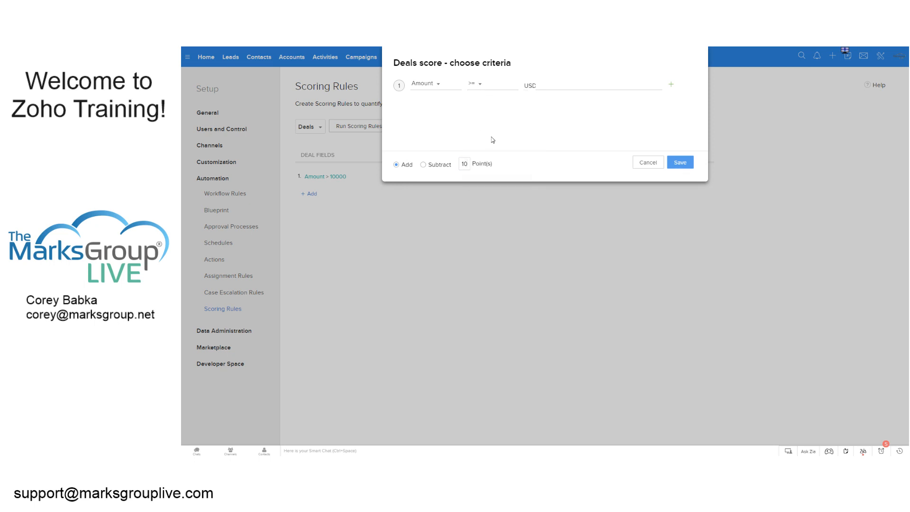
left_click(492, 85)
scroll(518, 147, "up", 3)
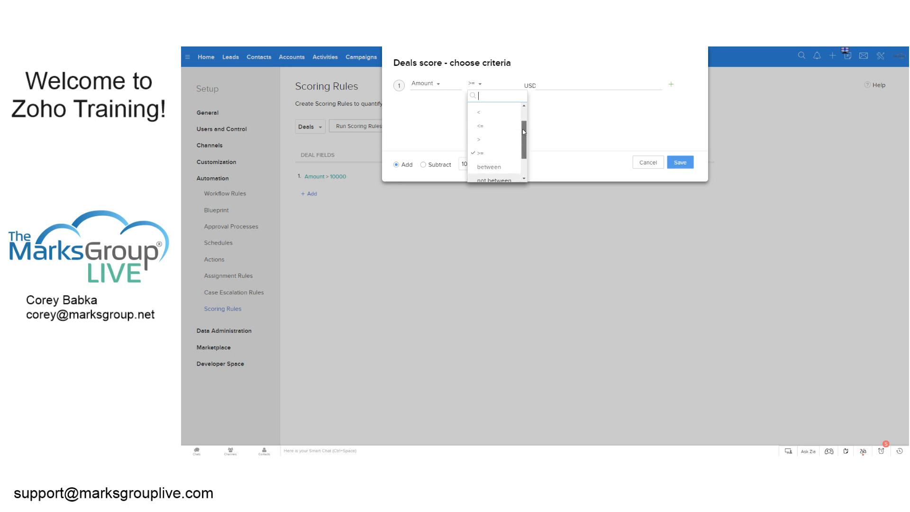
left_click(493, 149)
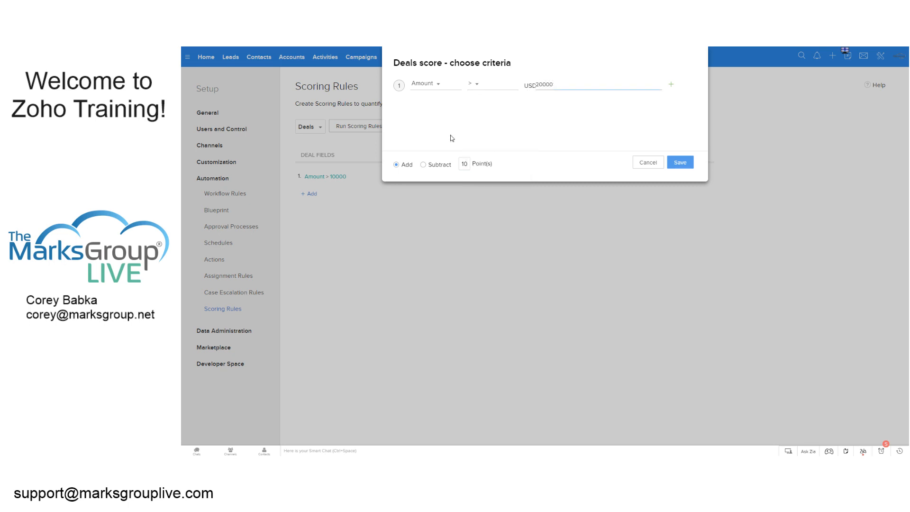
left_click(681, 163)
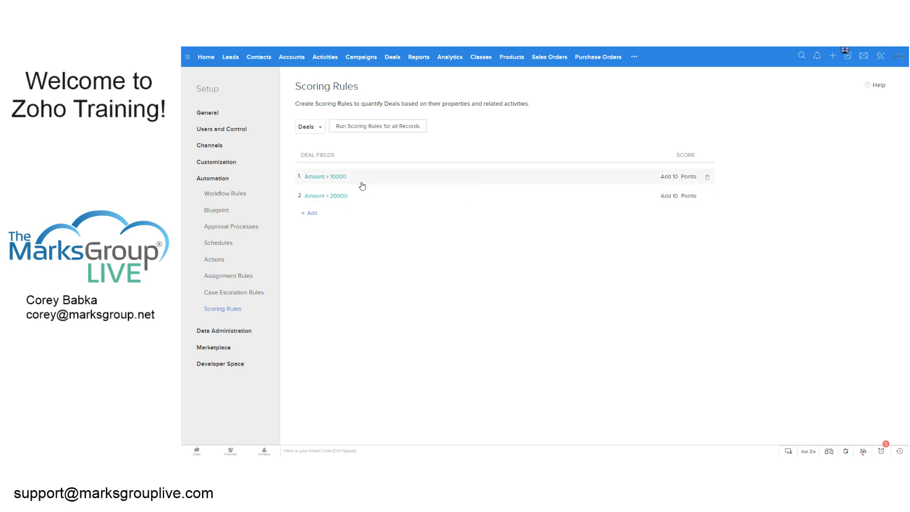
Review the Leads scoring rules, including the Email Insights, Survey and Campaigns sections.
left_click(310, 127)
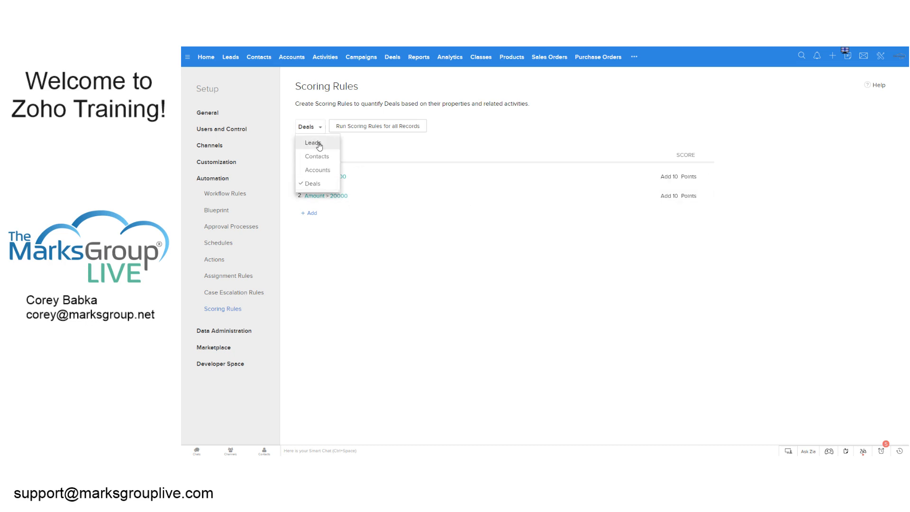
left_click(319, 145)
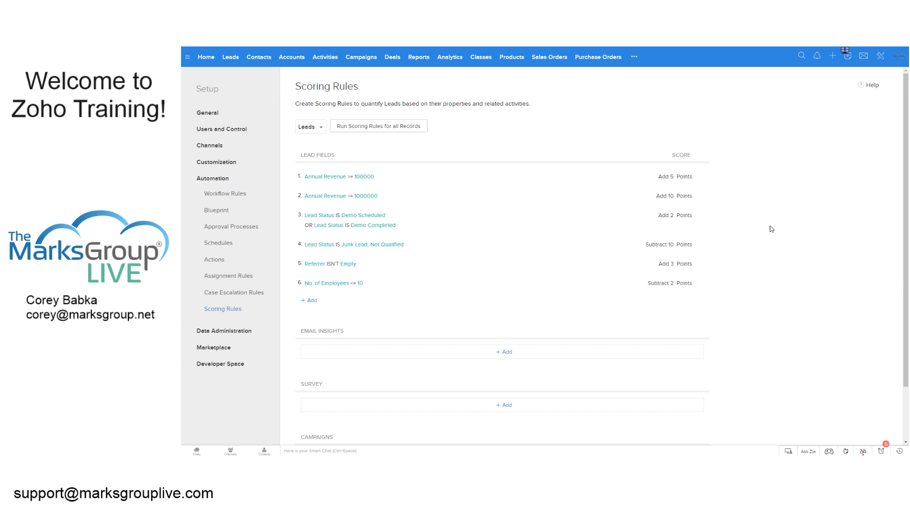
scroll(771, 228, "down", 2)
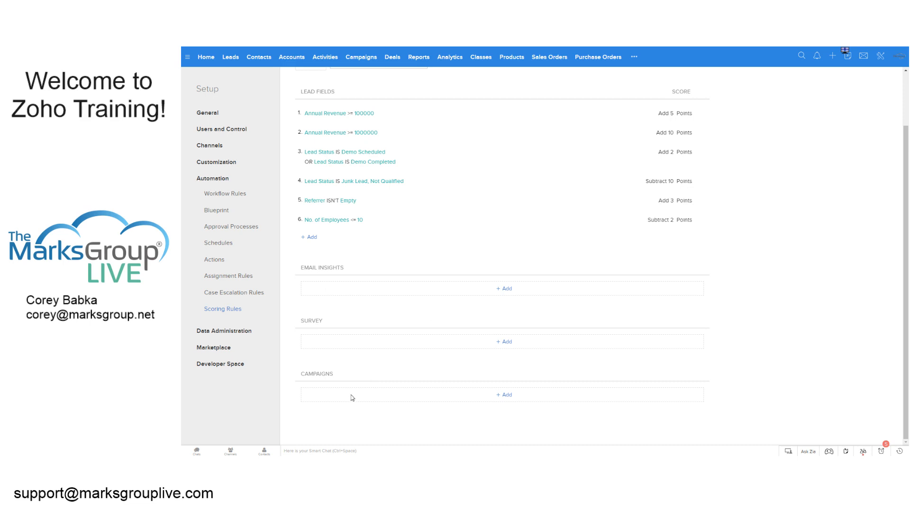
scroll(439, 257, "up", 2)
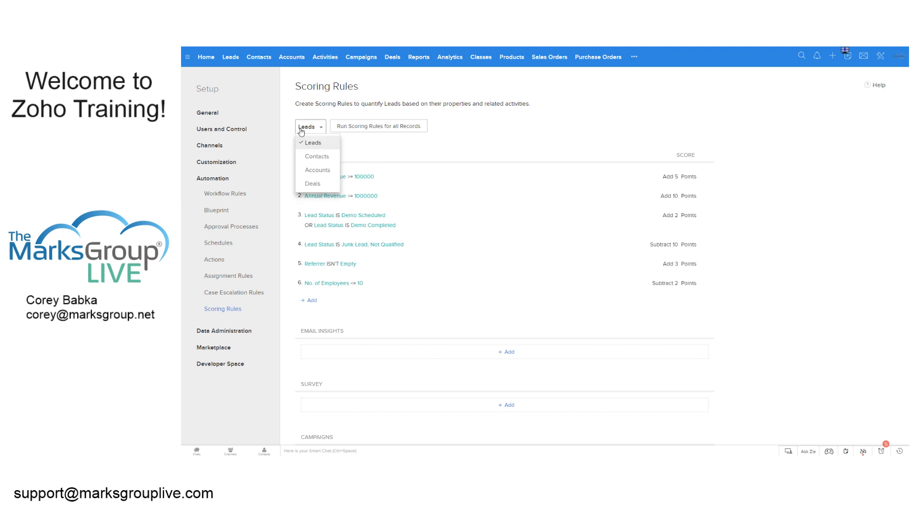
Add a Deals scoring rule that subtracts 5 points when Probability (%) is less than or equal to 10, and save it.
left_click(313, 185)
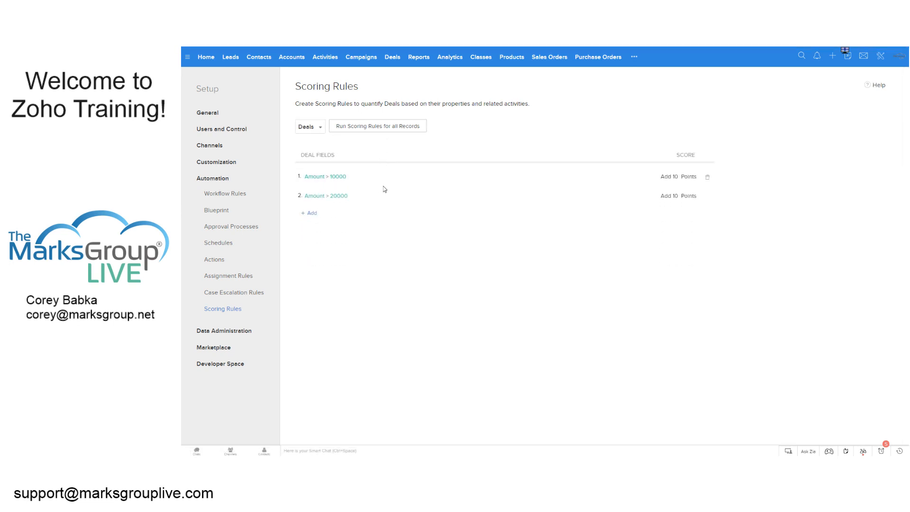
left_click(311, 213)
left_click(427, 86)
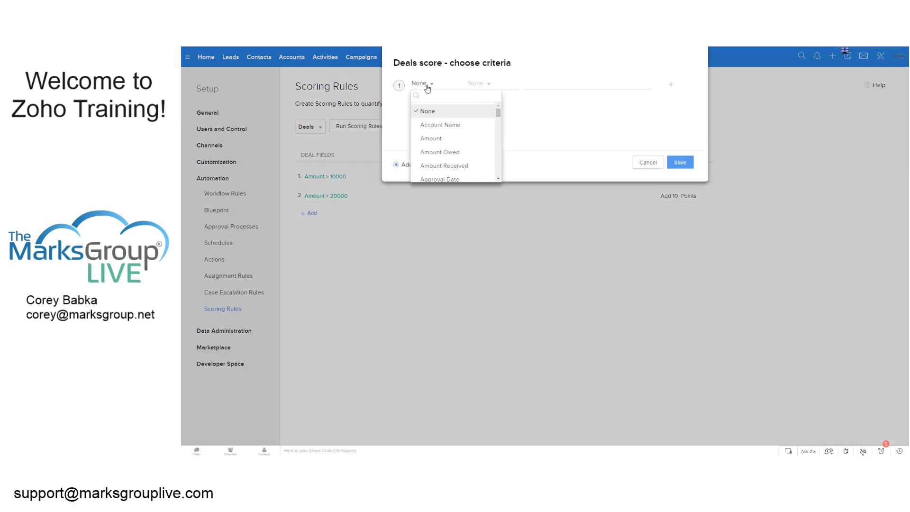
left_click_drag(498, 112, 499, 154)
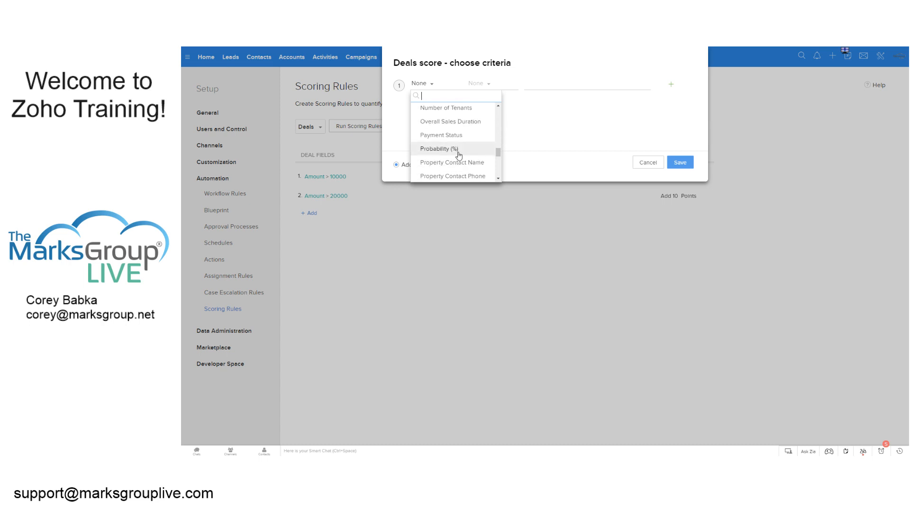
left_click(439, 152)
left_click(473, 84)
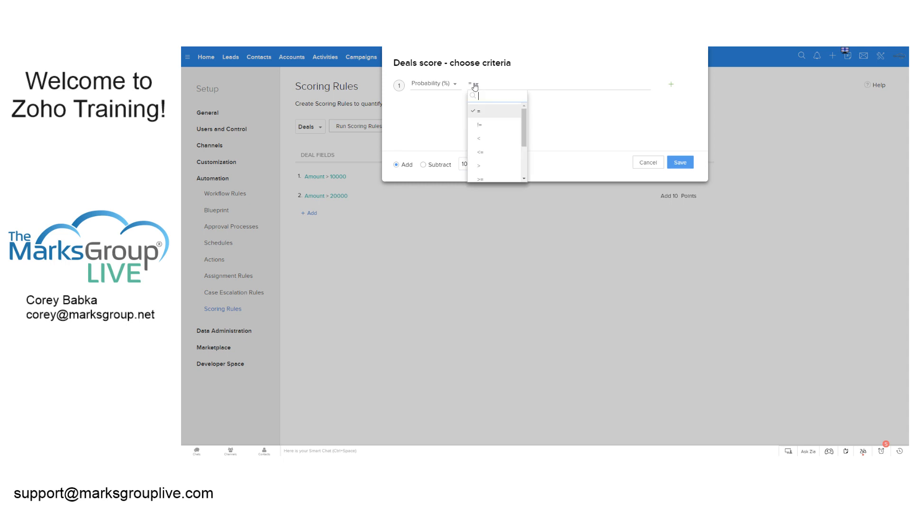
left_click(489, 152)
left_click(547, 86)
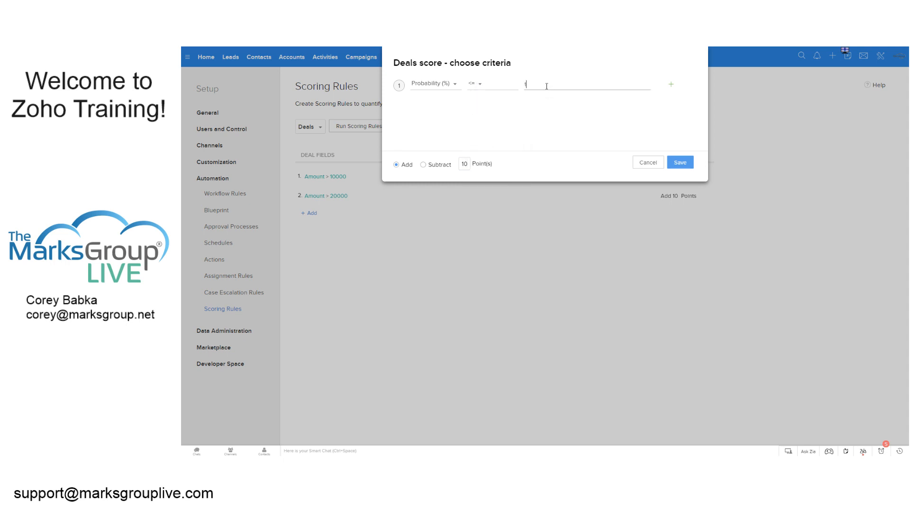
left_click(423, 166)
key("Tab")
type("5")
left_click(680, 164)
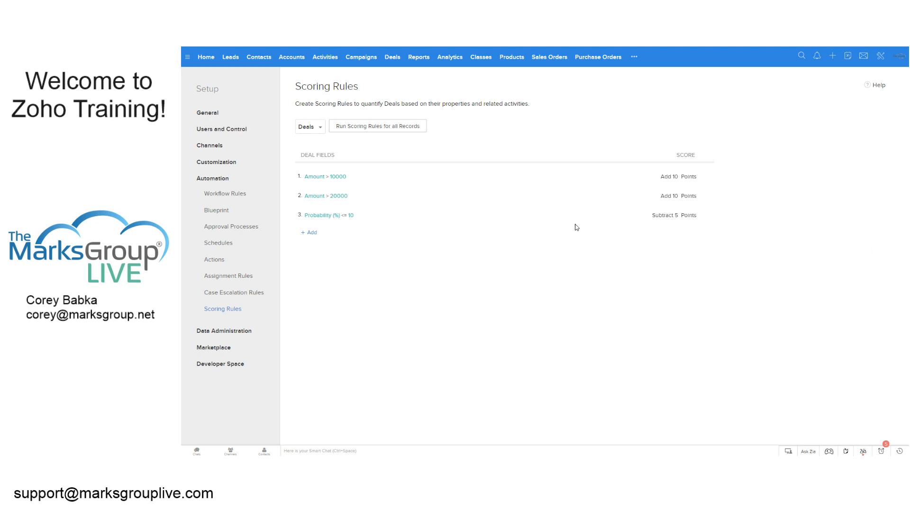
Run the Deals scoring rules for all records and agree to overwrite the existing scores.
left_click(378, 128)
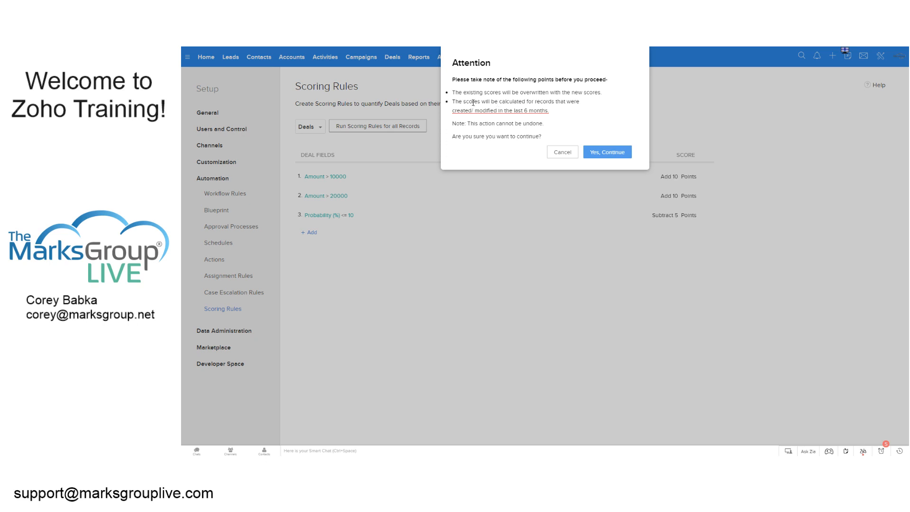
left_click_drag(473, 103, 573, 103)
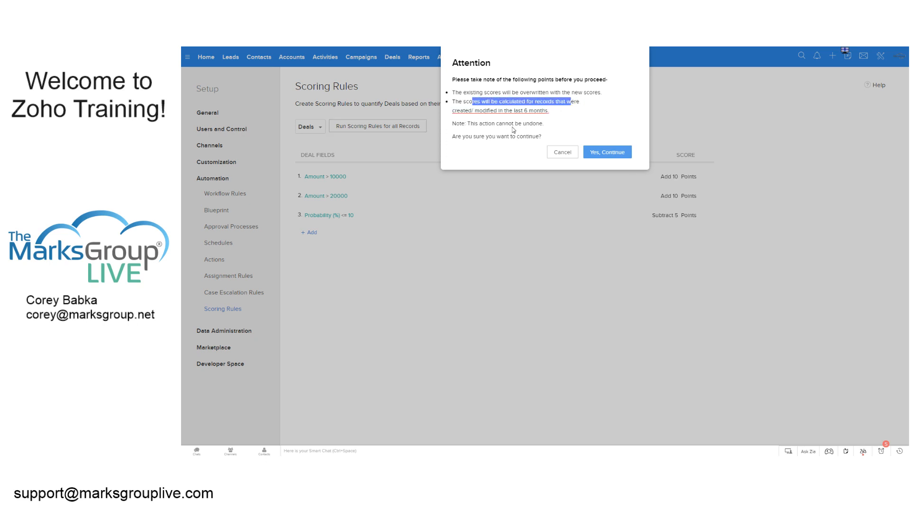
left_click(608, 154)
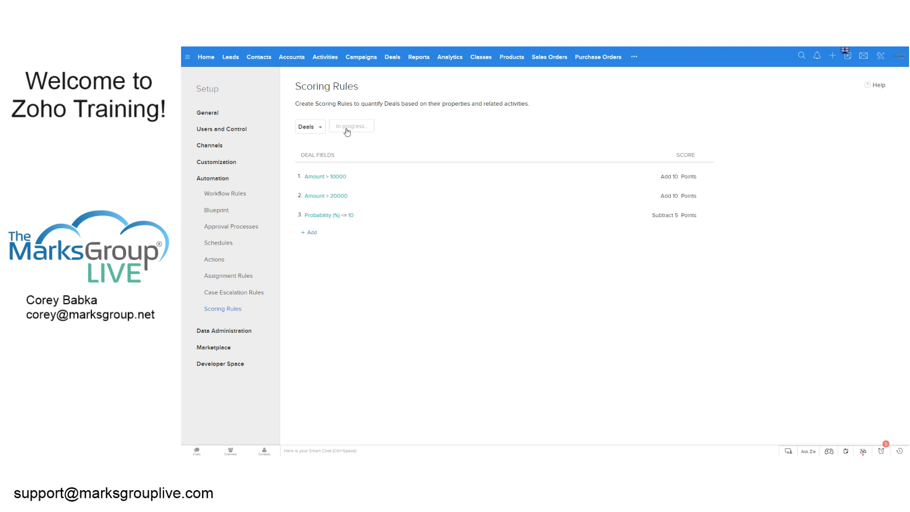
Open the All Deals list, collapse its filter pane and check which columns are shown.
left_click(397, 63)
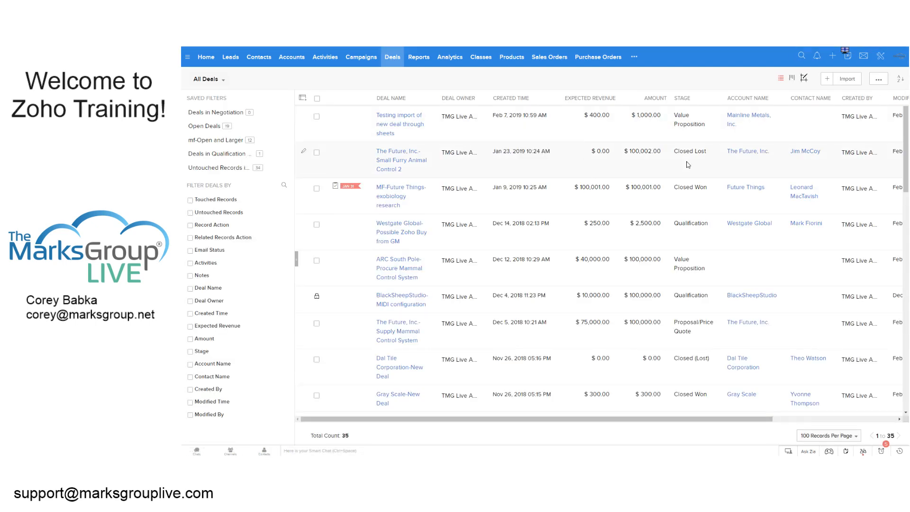
left_click(297, 260)
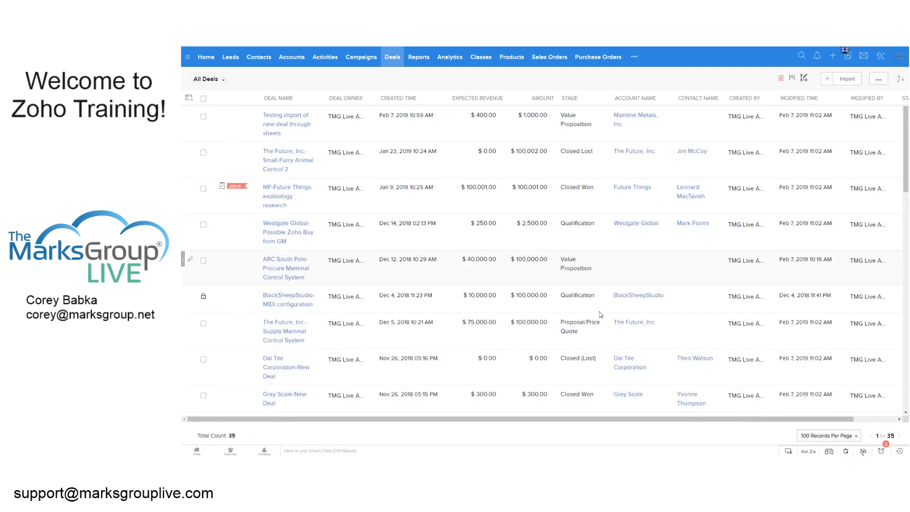
left_click_drag(596, 419, 697, 414)
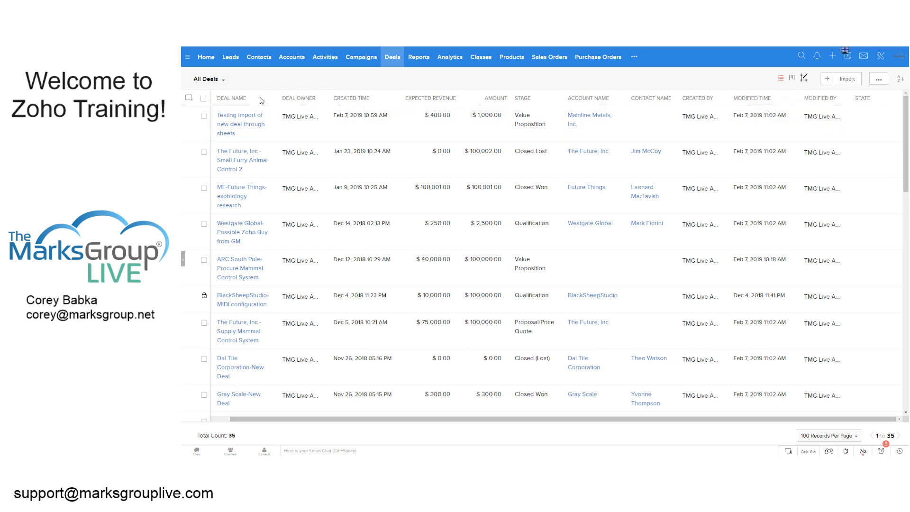
Add the Score column to the All Deals view, remove Created By, Modified Time and Modified By, and save.
left_click(236, 81)
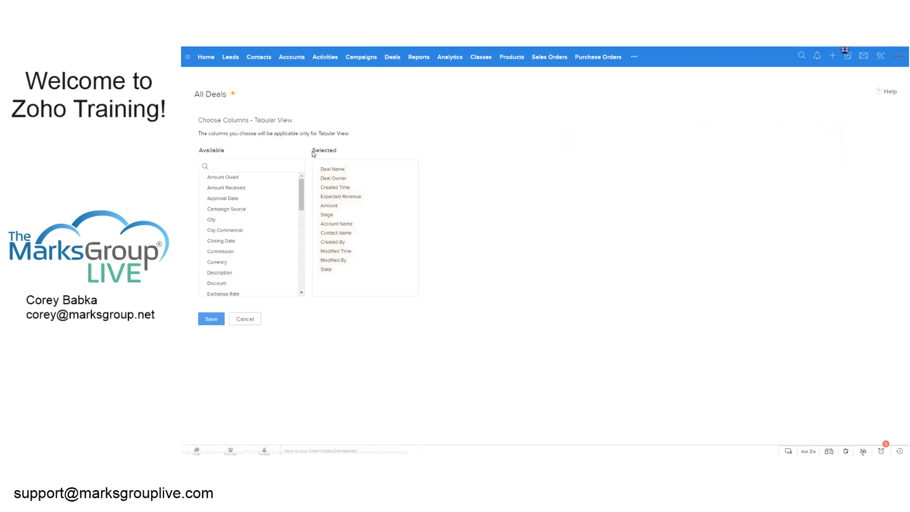
left_click_drag(301, 195, 296, 257)
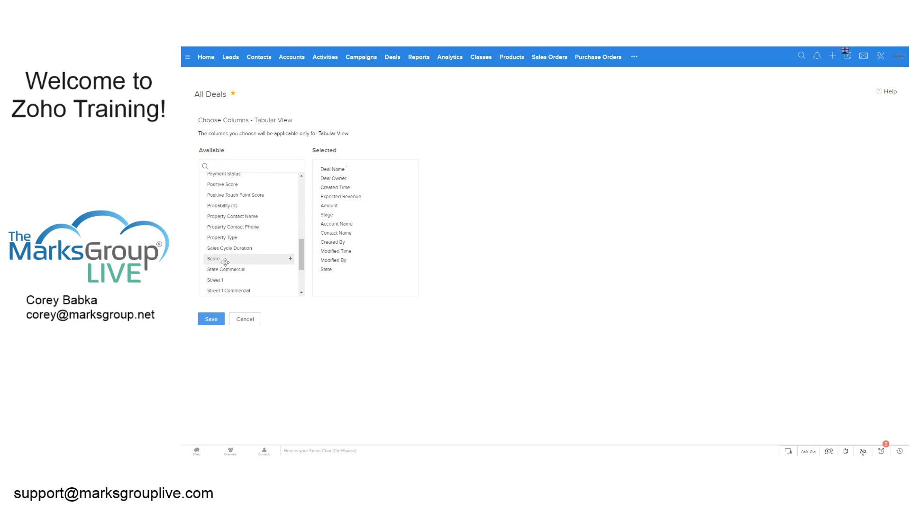
left_click_drag(226, 259, 336, 290)
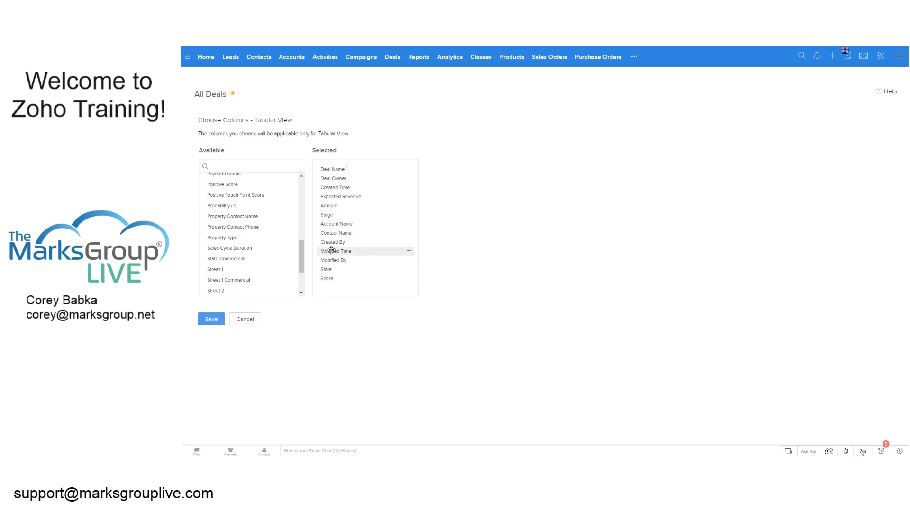
left_click_drag(334, 251, 263, 252)
left_click_drag(341, 252, 239, 234)
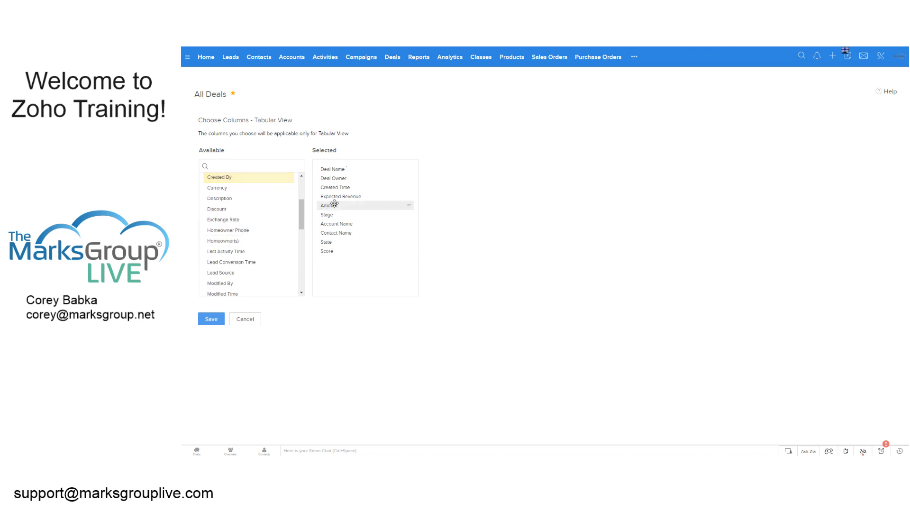
left_click(211, 318)
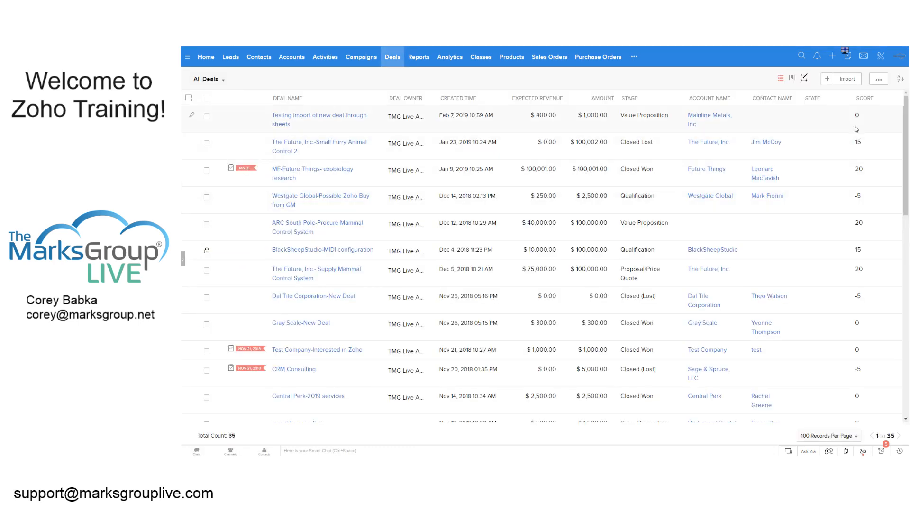
Sort the deals by Score in descending order and review the Score Summary of the MF-Future Things- exobiology research deal.
left_click(865, 100)
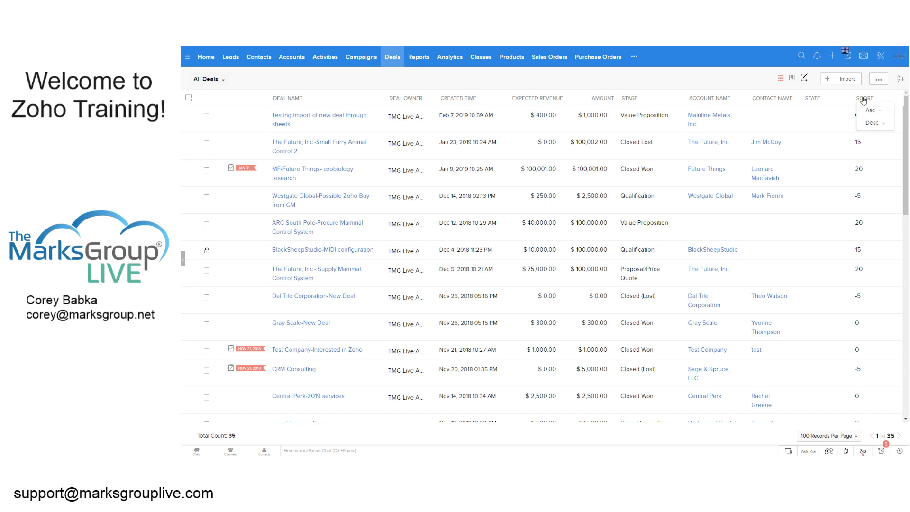
left_click(870, 122)
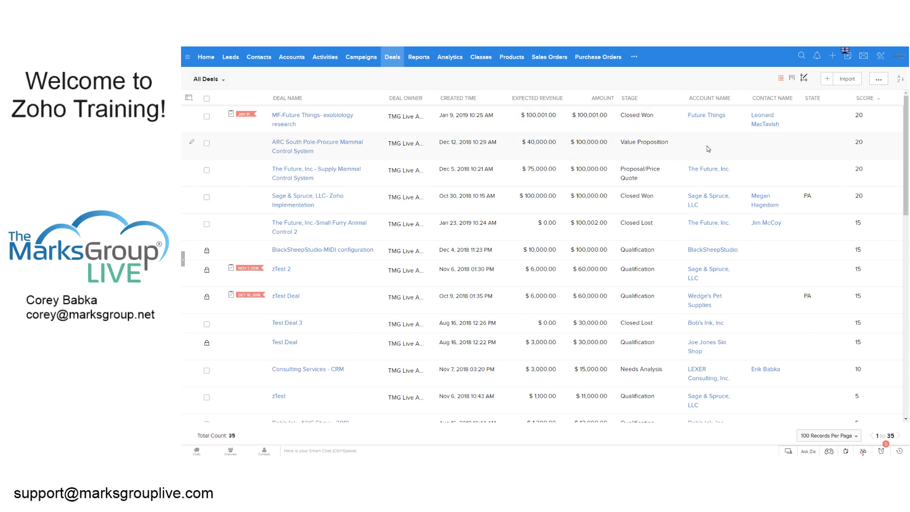
left_click(314, 119)
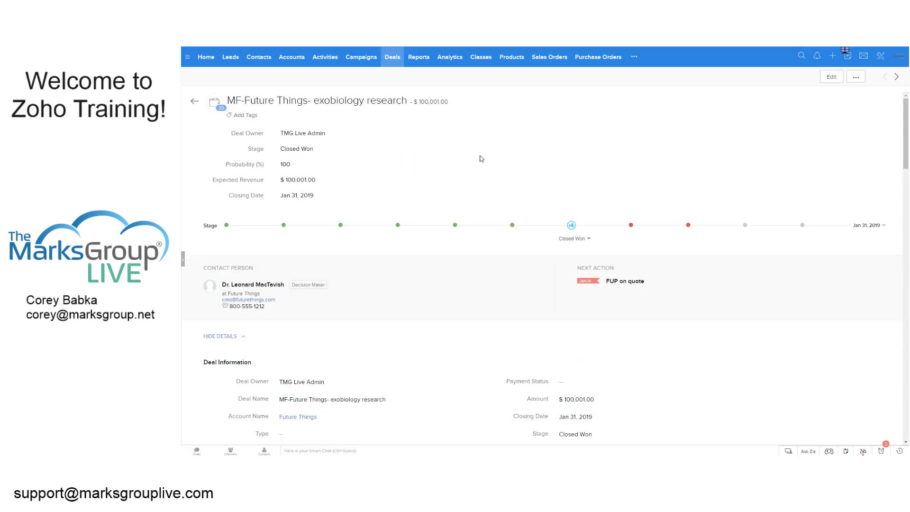
scroll(487, 246, "down", 8)
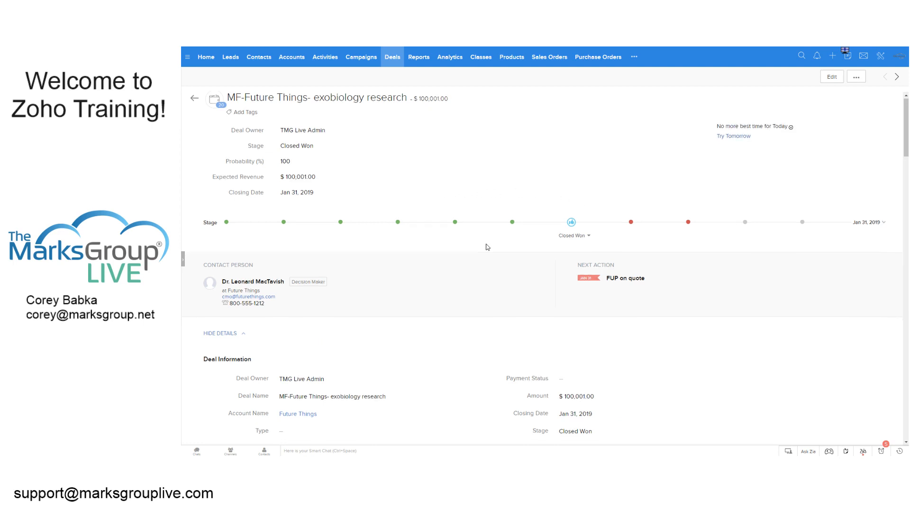
scroll(489, 259, "down", 1)
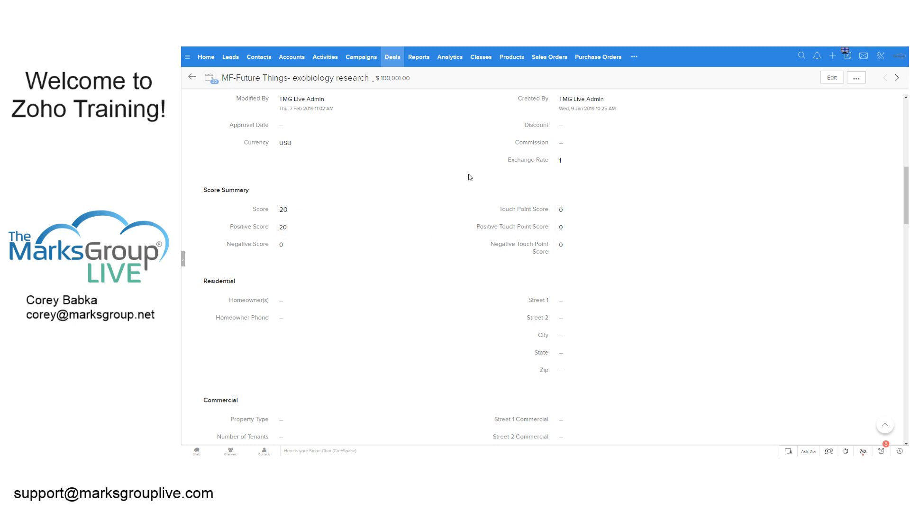
scroll(467, 182, "up", 3)
Open the Chop Shop lead and review its Score Summary section.
left_click(227, 60)
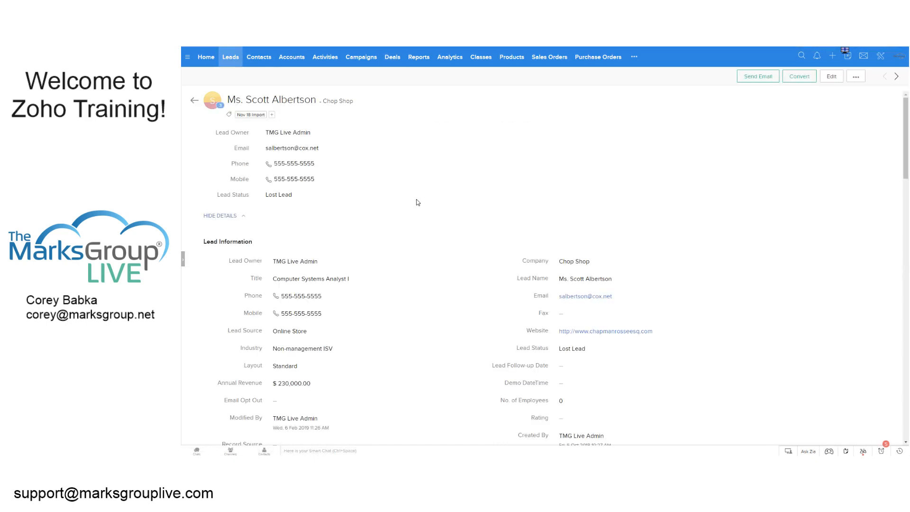
scroll(440, 231, "down", 7)
scroll(423, 237, "down", 3)
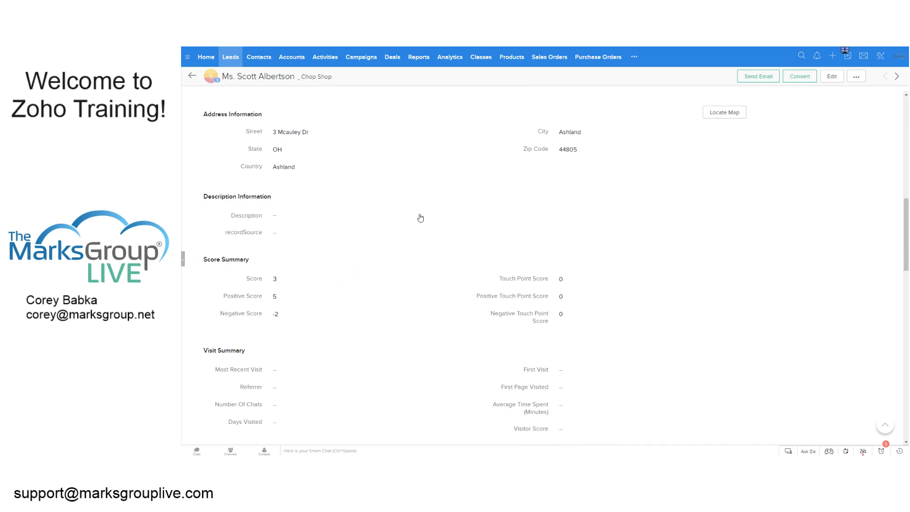
scroll(484, 194, "up", 10)
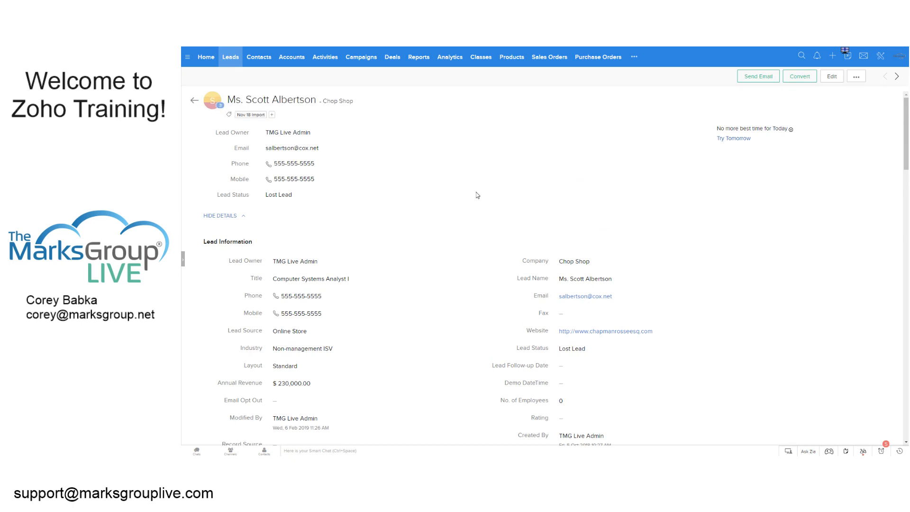
Expand the related list pane on the Chop Shop lead and return to the Deals module.
left_click(183, 259)
left_click(393, 57)
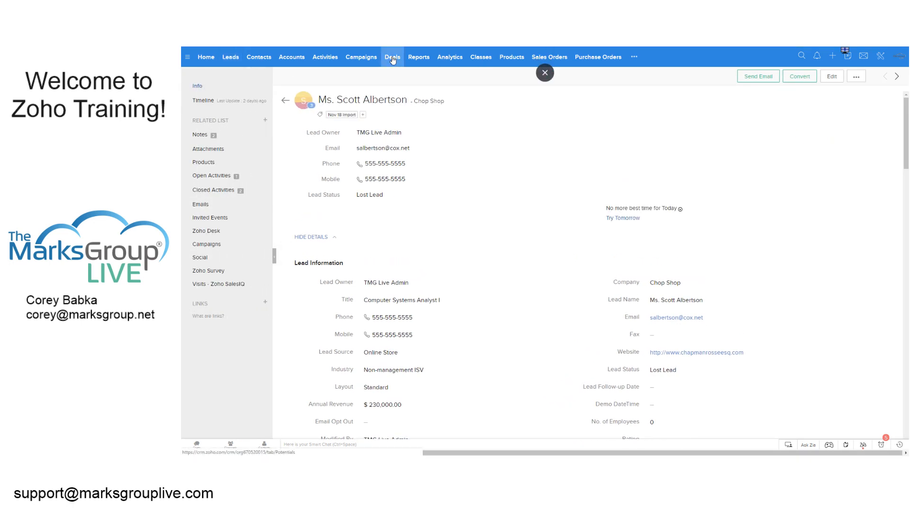